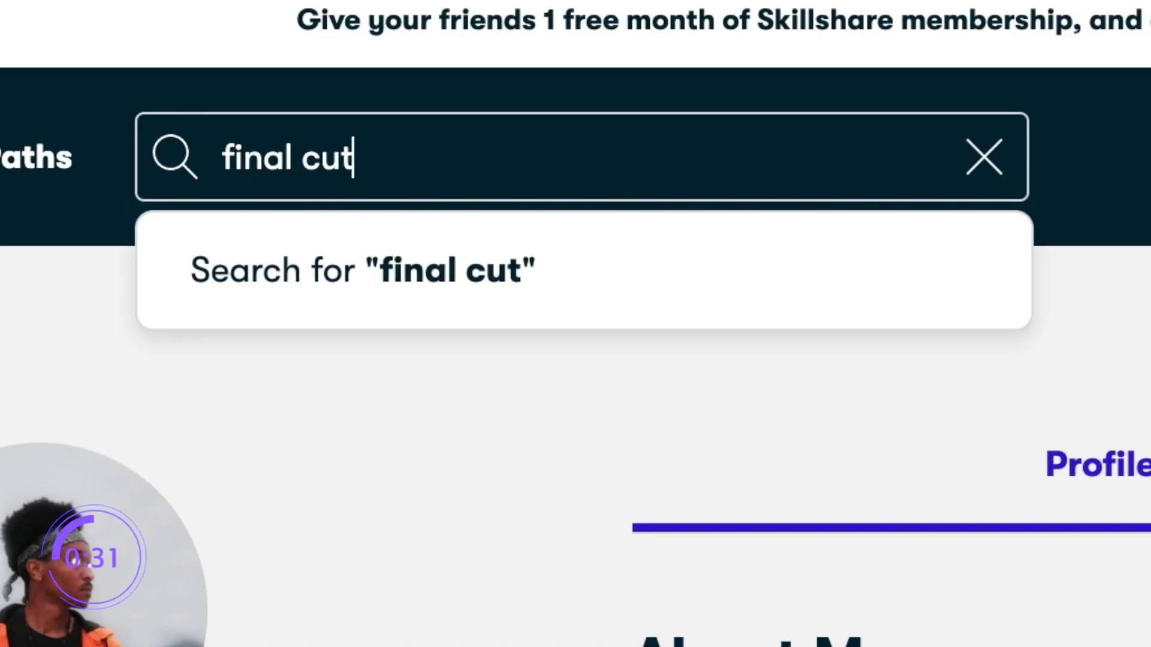
Search Skillshare for "final cut pro" and browse the class results.
key(Return)
scroll(781, 228, down, 6)
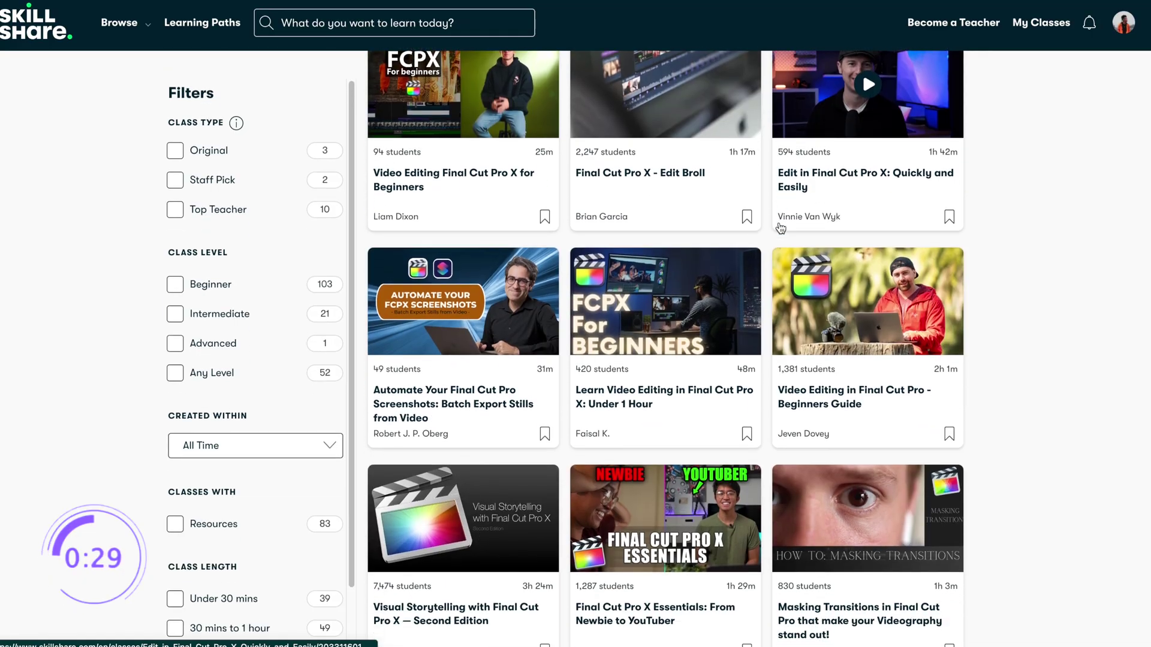
mouse_move(123, 22)
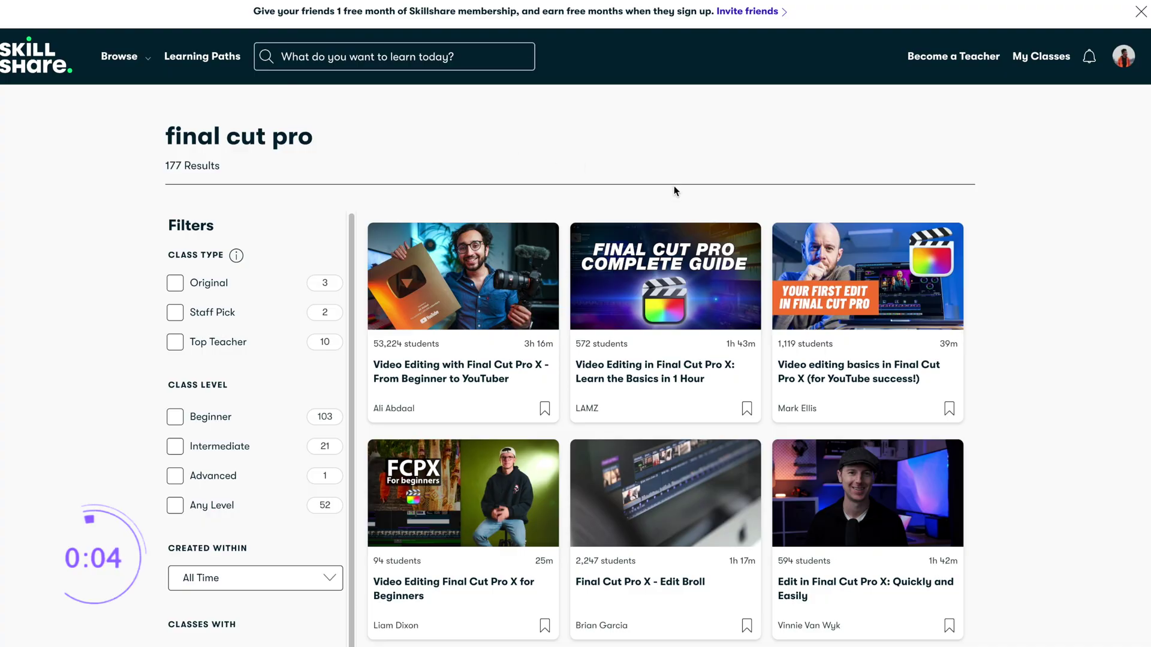
scroll(787, 207, down, 10)
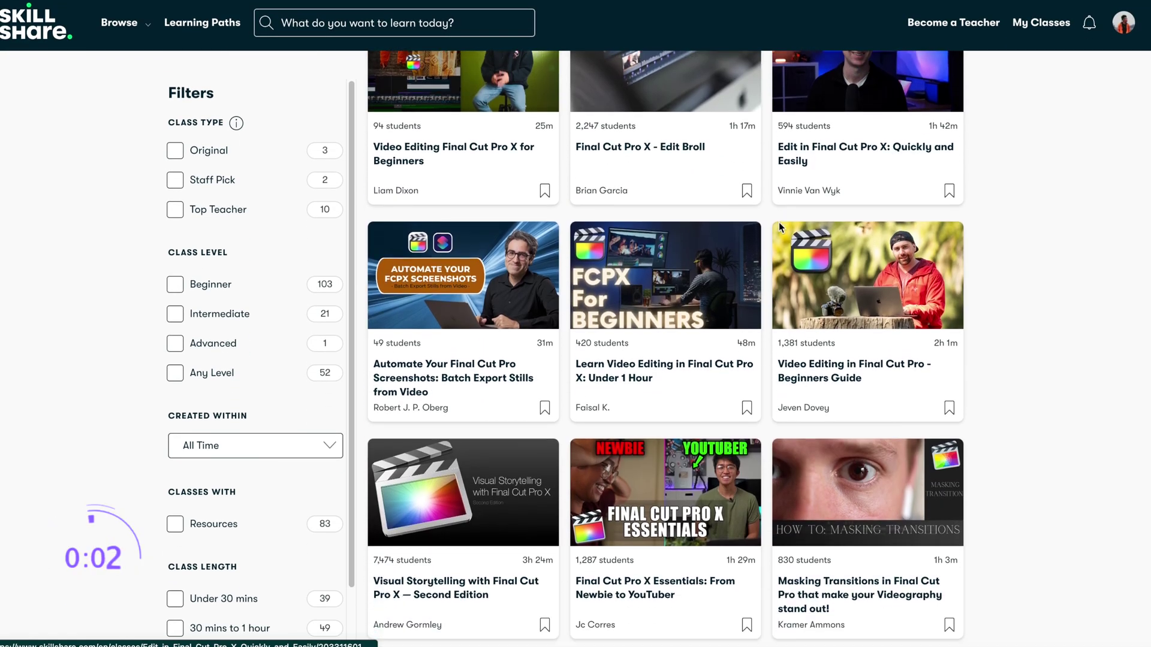
scroll(778, 228, down, 6)
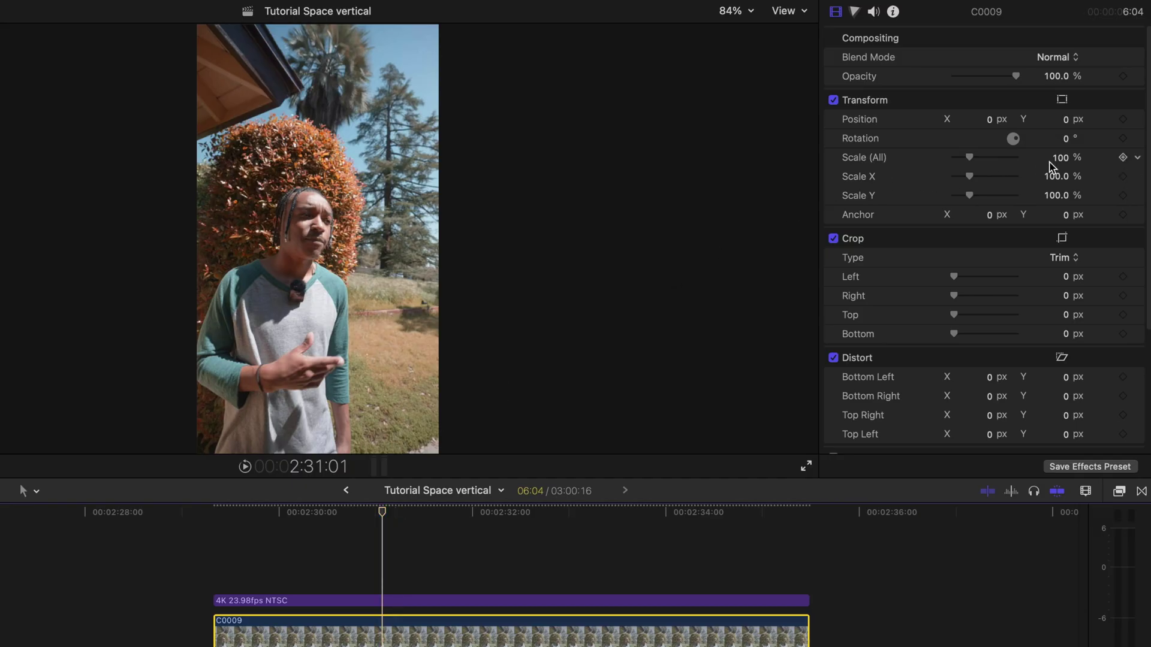
In Final Cut Pro, stack the two C0009 clips as a split screen by offsetting their Y positions and cropping the upper clip's bottom edge.
drag(1044, 120, 1039, 111)
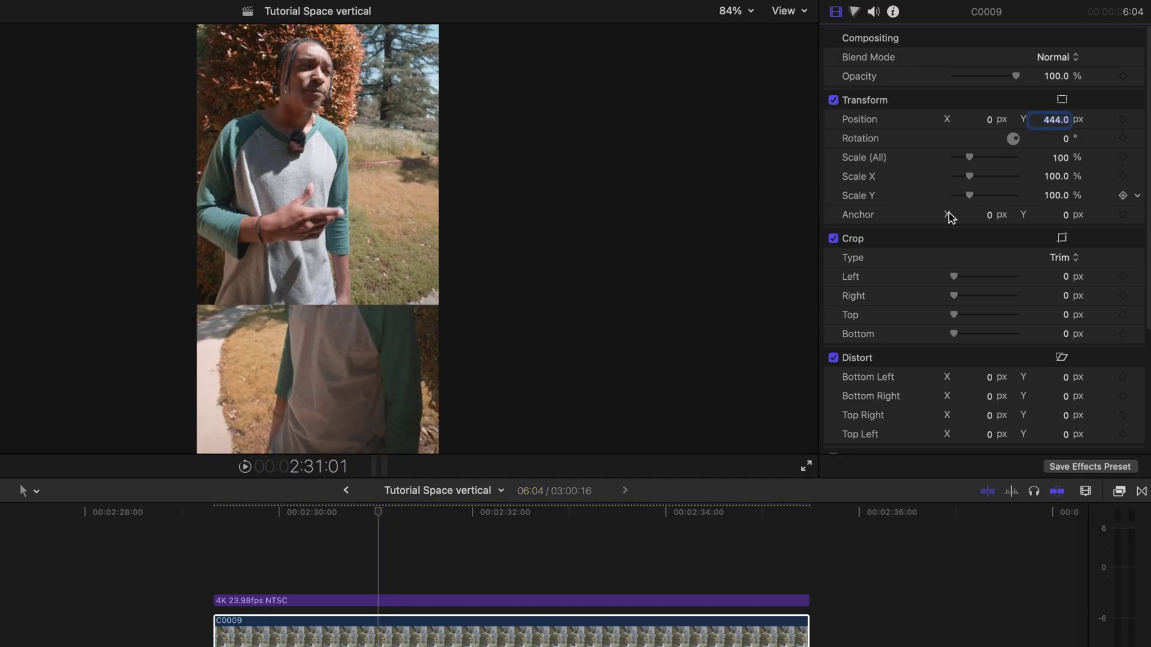
drag(981, 341, 971, 336)
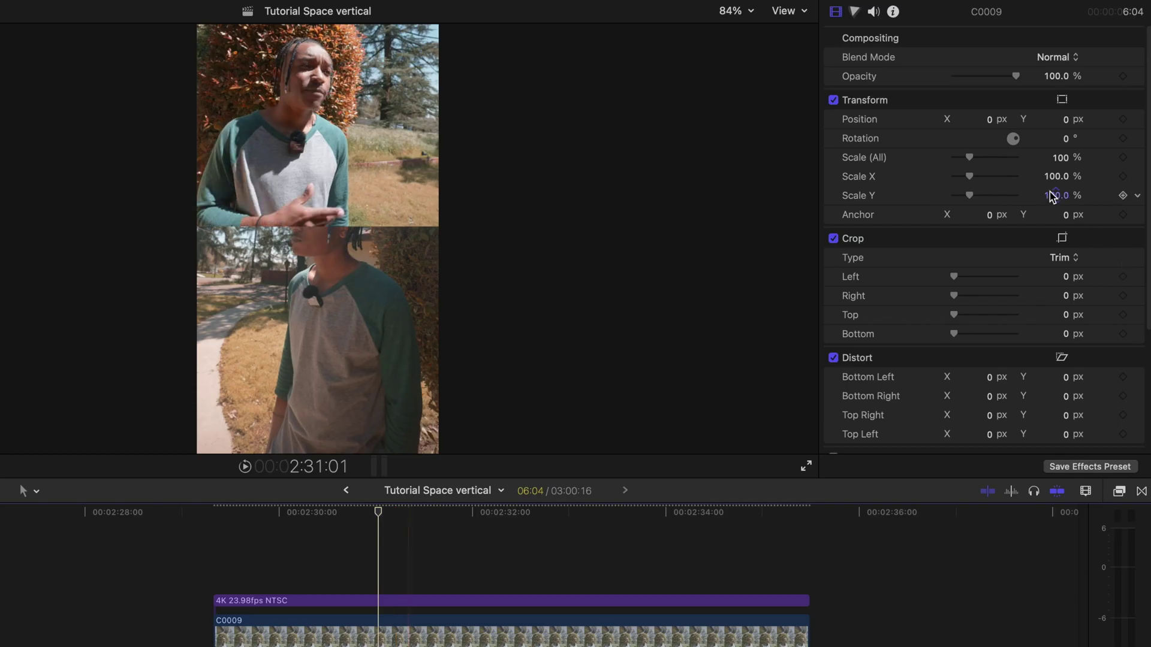
drag(1068, 123, 1060, 150)
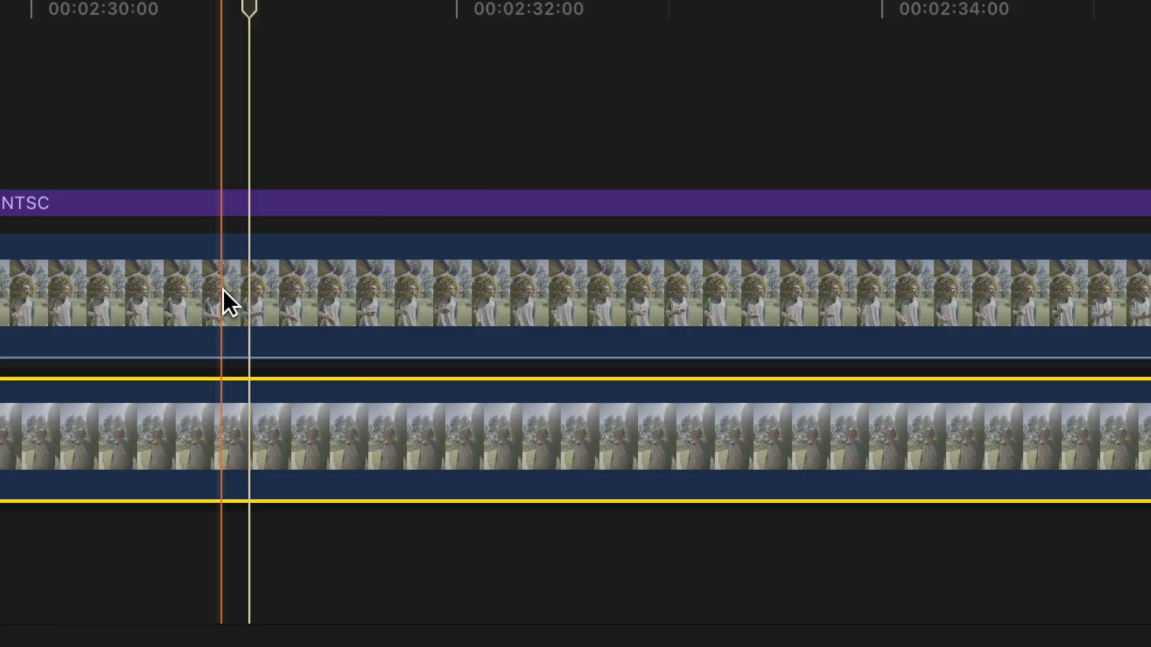
click(223, 289)
drag(1067, 120, 1061, 149)
drag(963, 335, 969, 335)
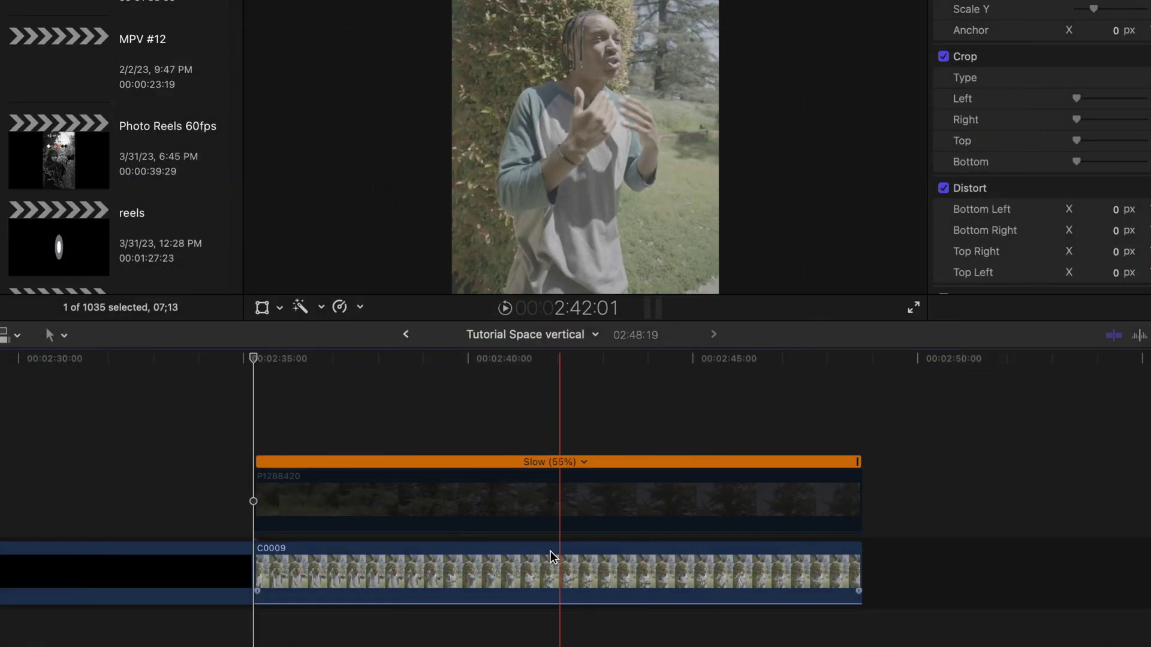
Add a Custom solid generator between the C0009 and P1288420 clips and set its color to white.
click(424, 527)
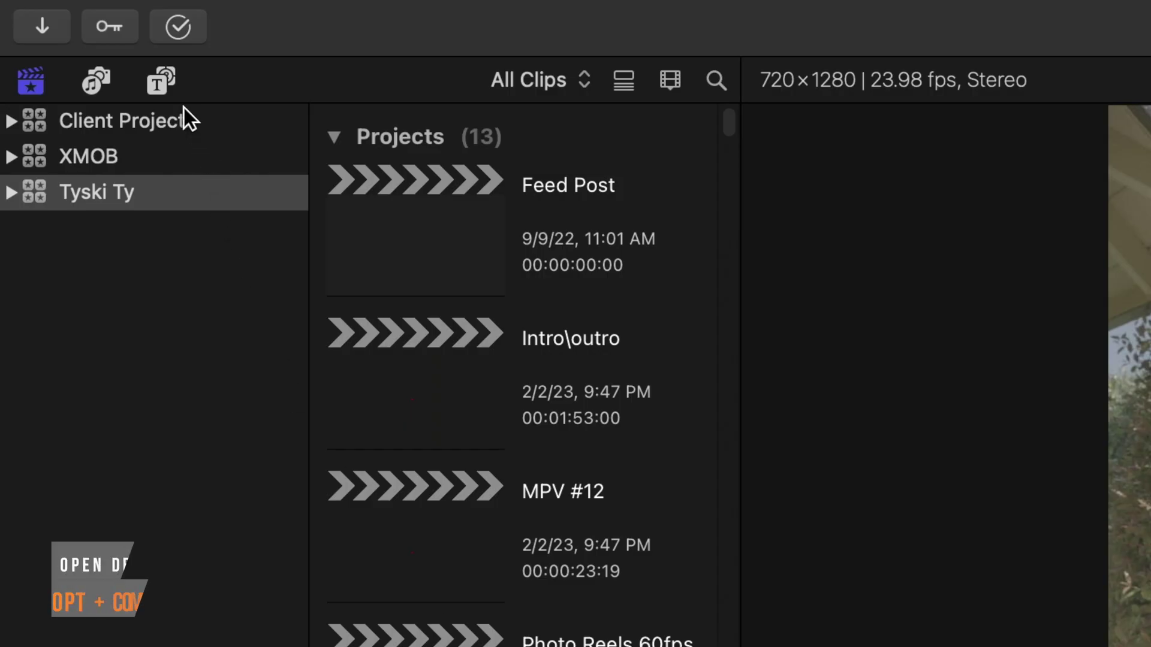
click(165, 84)
drag(373, 242, 200, 390)
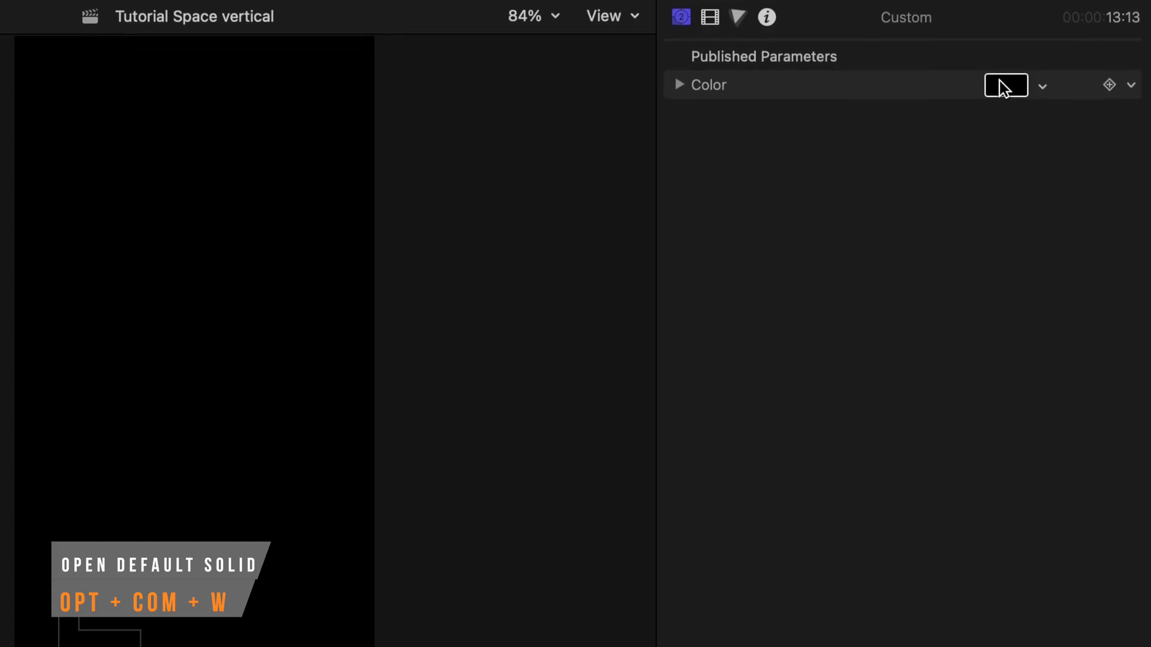
click(998, 80)
click(974, 473)
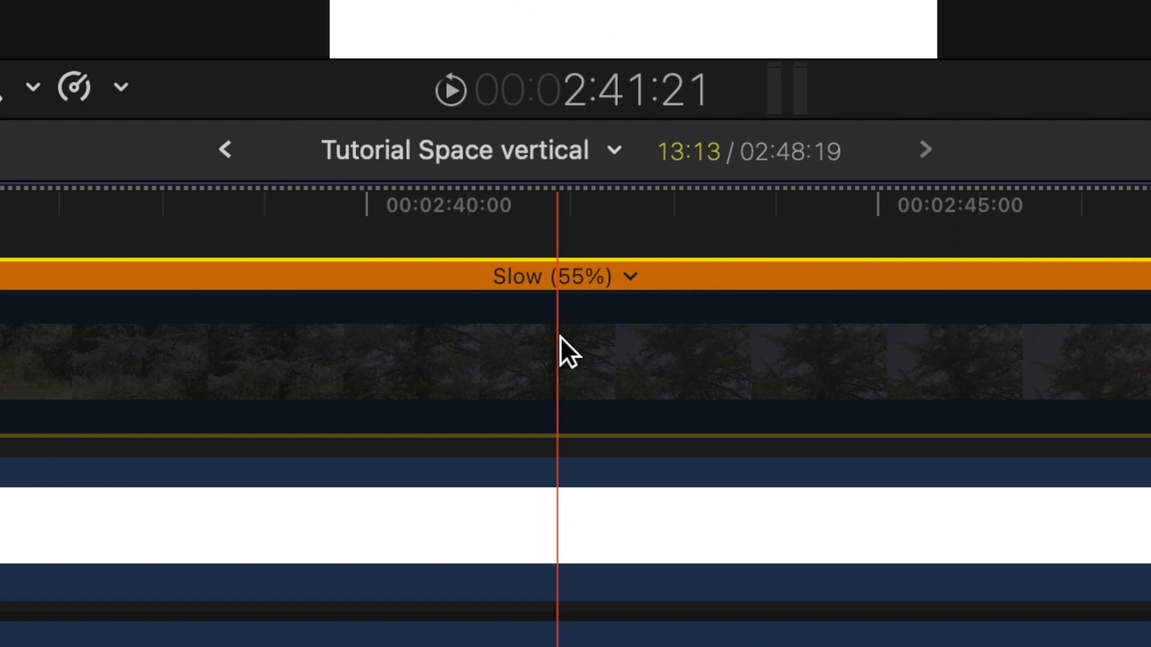
Scale P1288420 to 83% and reduce and crop the white solid's top and bottom to form a thin border around it.
click(559, 336)
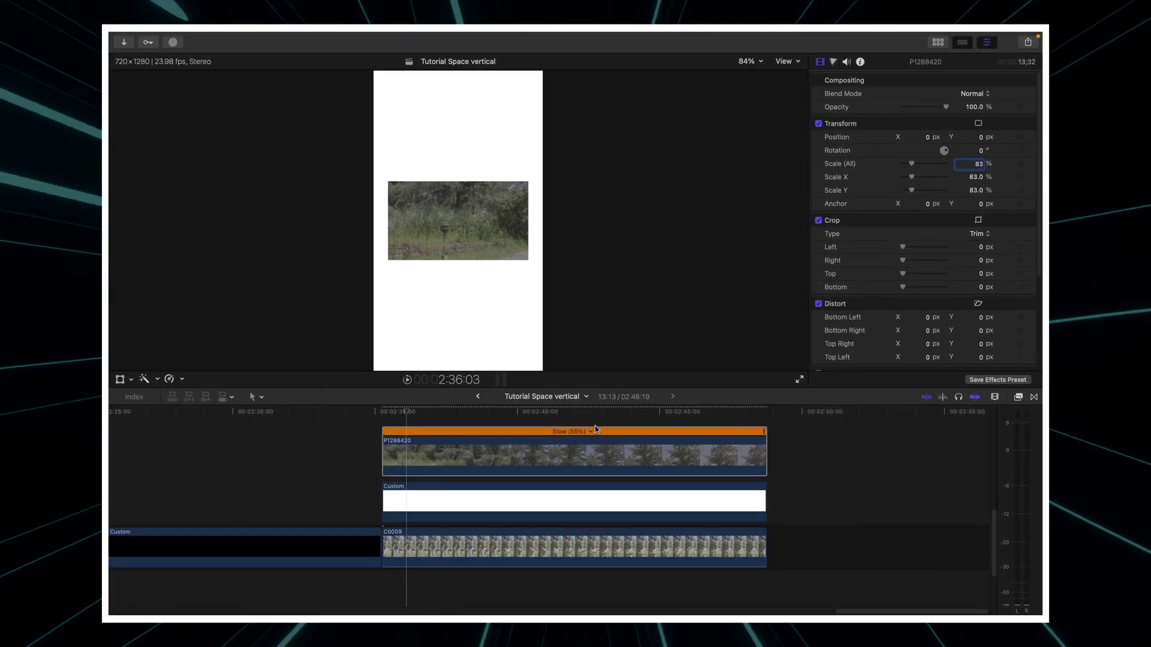
click(411, 507)
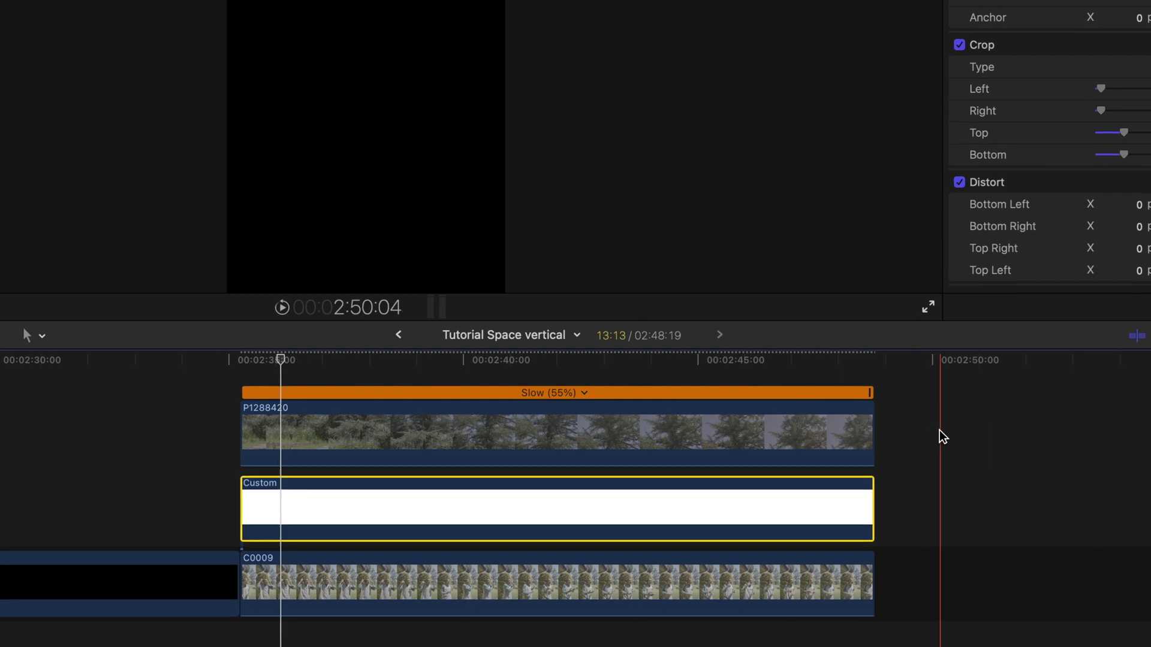
Select P1288420 together with its white border solid and move both vertically with the Y position.
drag(797, 453, 738, 504)
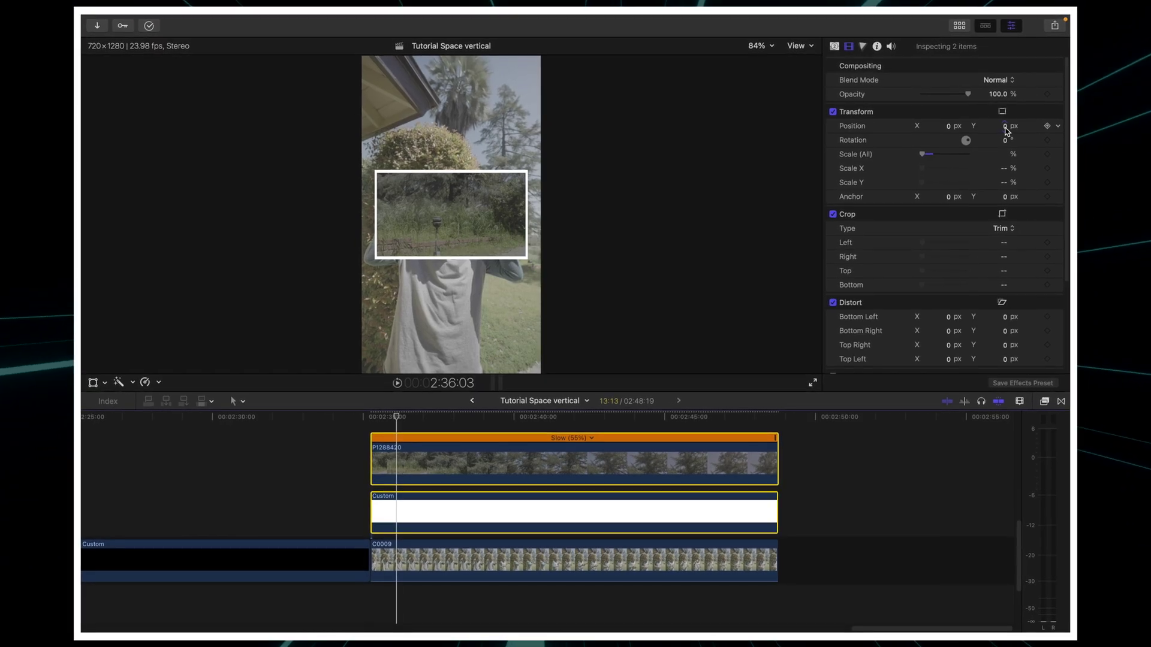
mouse_move(1007, 130)
mouse_down()
mouse_move(1040, 109)
mouse_move(1013, 119)
mouse_up()
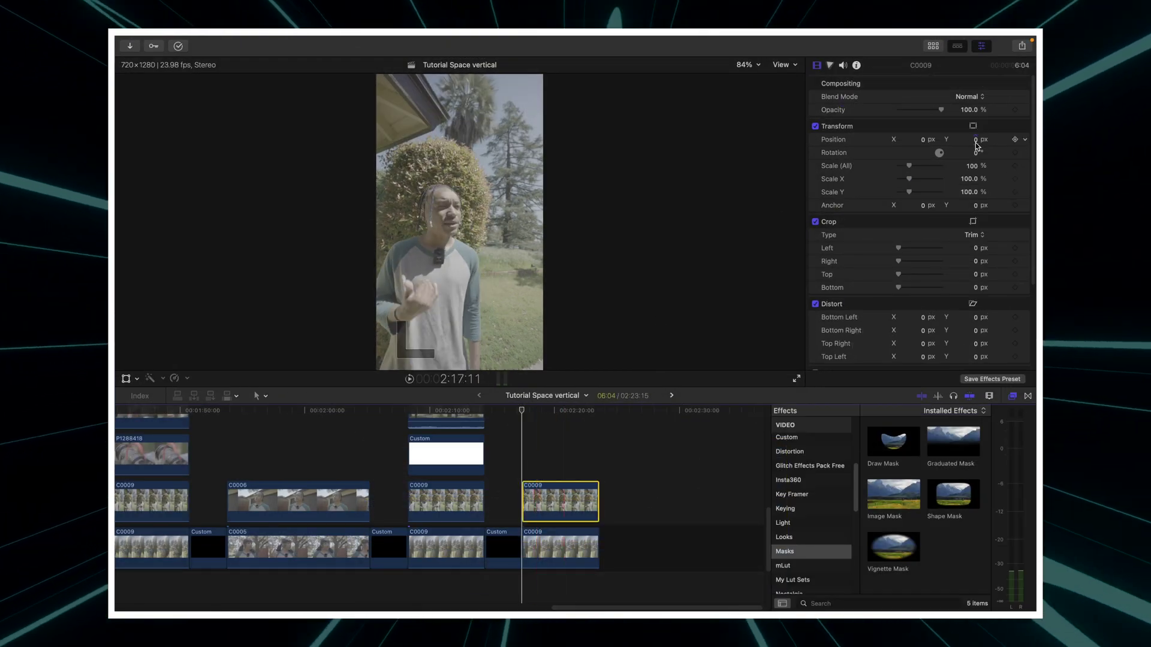
Set the upper C0009 clip's Y position to 336 px and cut it diagonally with a Shape Mask of radius 1000, curvature 0 and feather 0.
drag(975, 141, 977, 139)
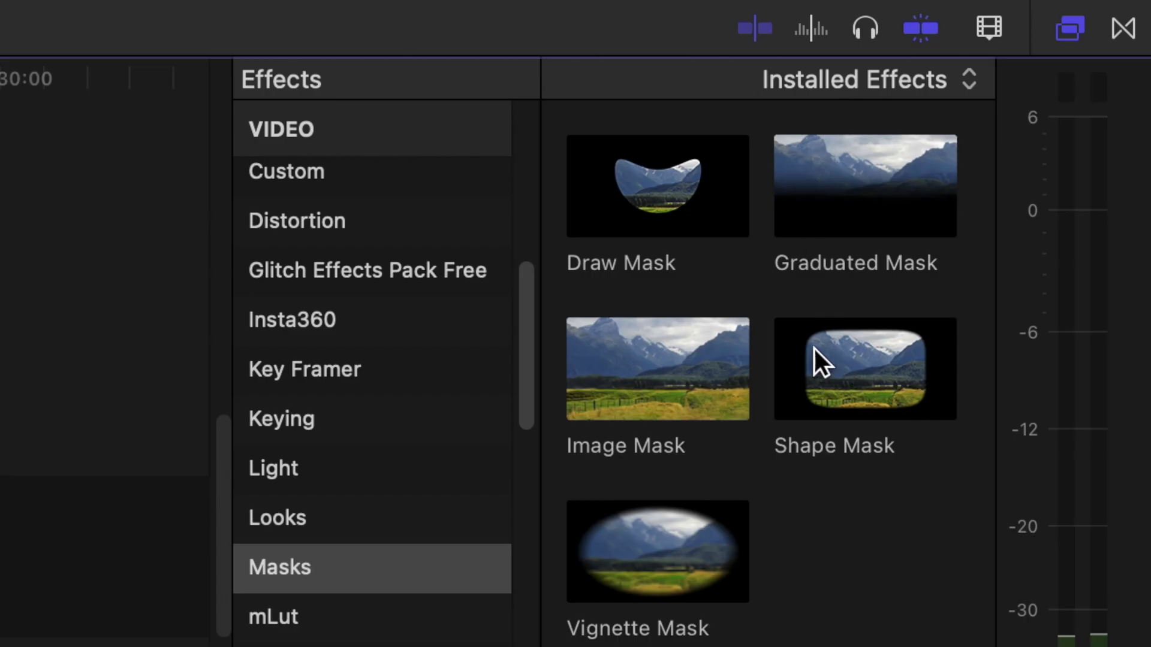
drag(814, 349, 740, 378)
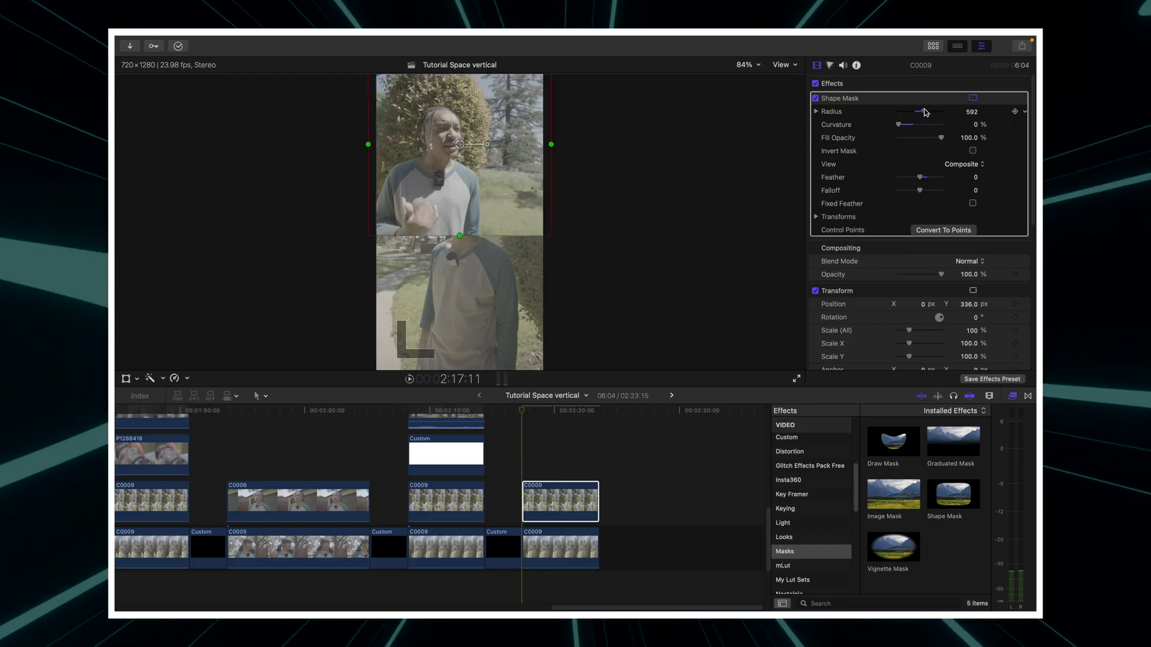
drag(959, 257, 966, 260)
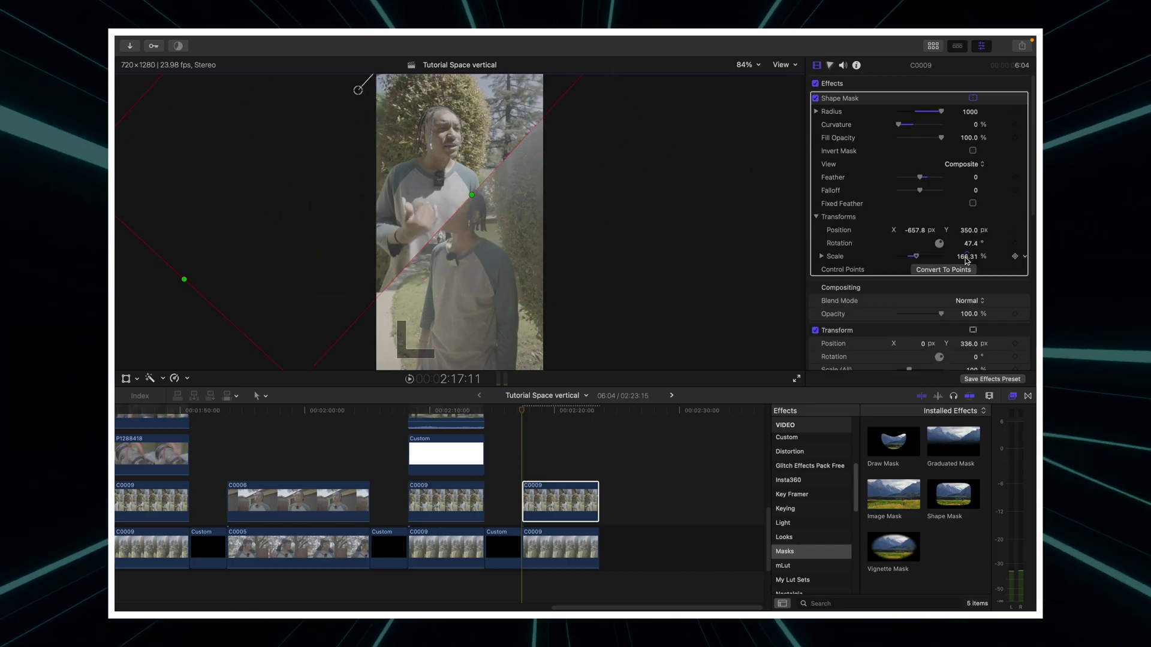
drag(547, 240, 497, 160)
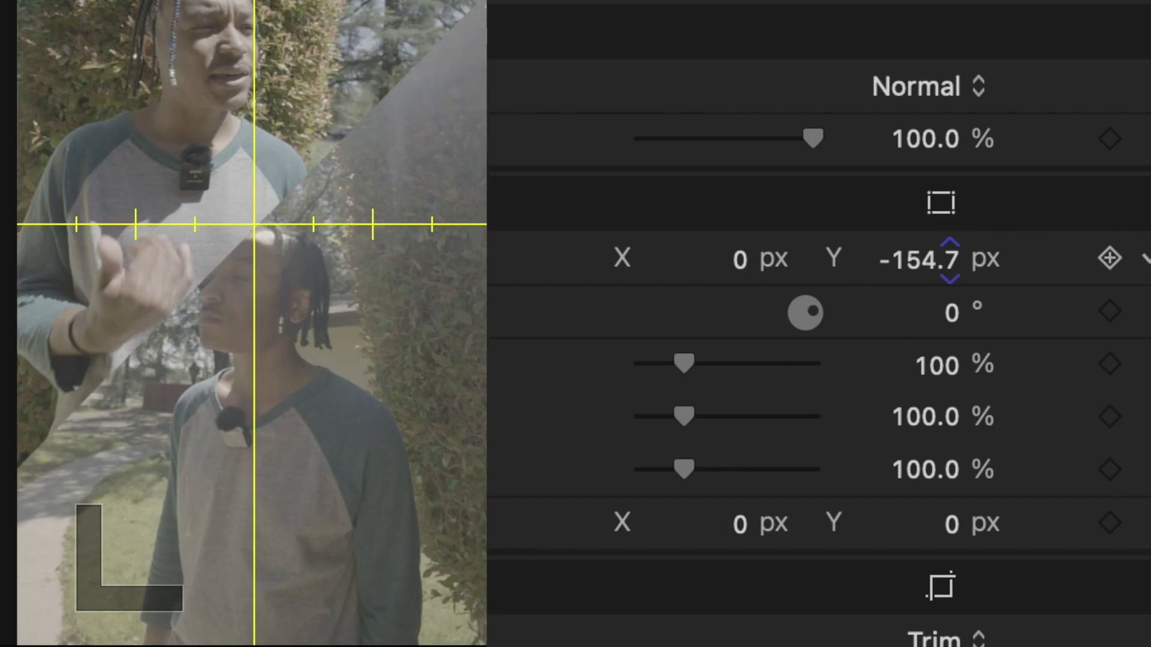
Reposition the lower C0009 clip in Y and X so its subject fits the open half of the diagonal split.
drag(967, 343, 937, 342)
drag(740, 259, 738, 255)
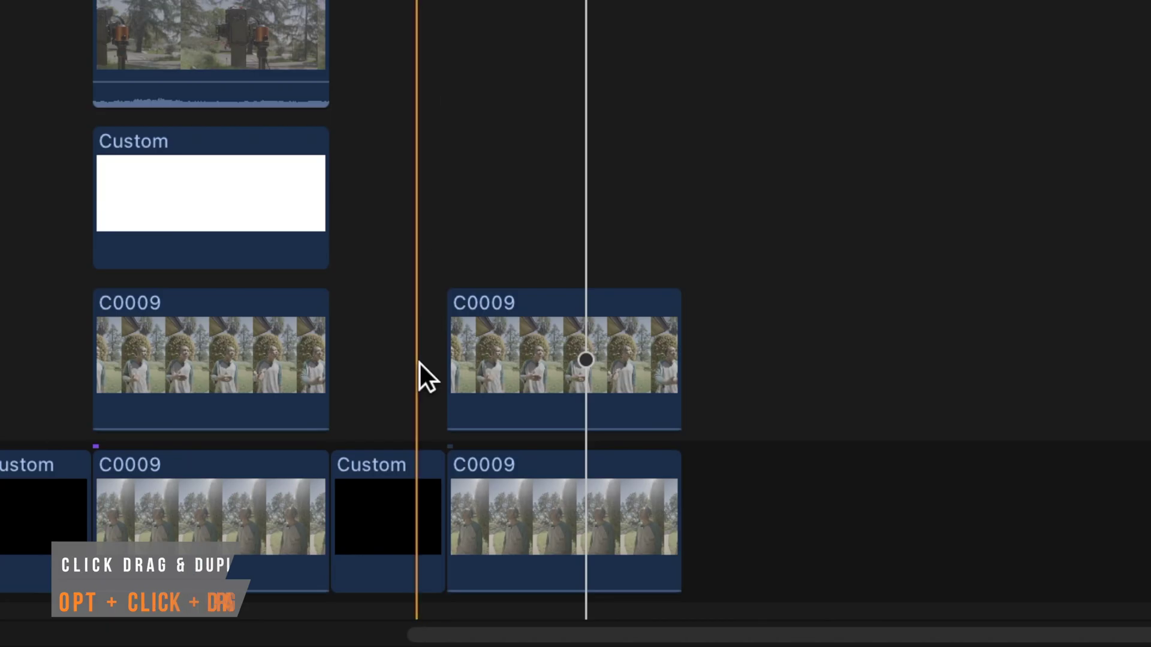
Duplicate the black Custom solid above the diagonally masked C0009 clip and color the copy white.
drag(397, 495, 520, 160)
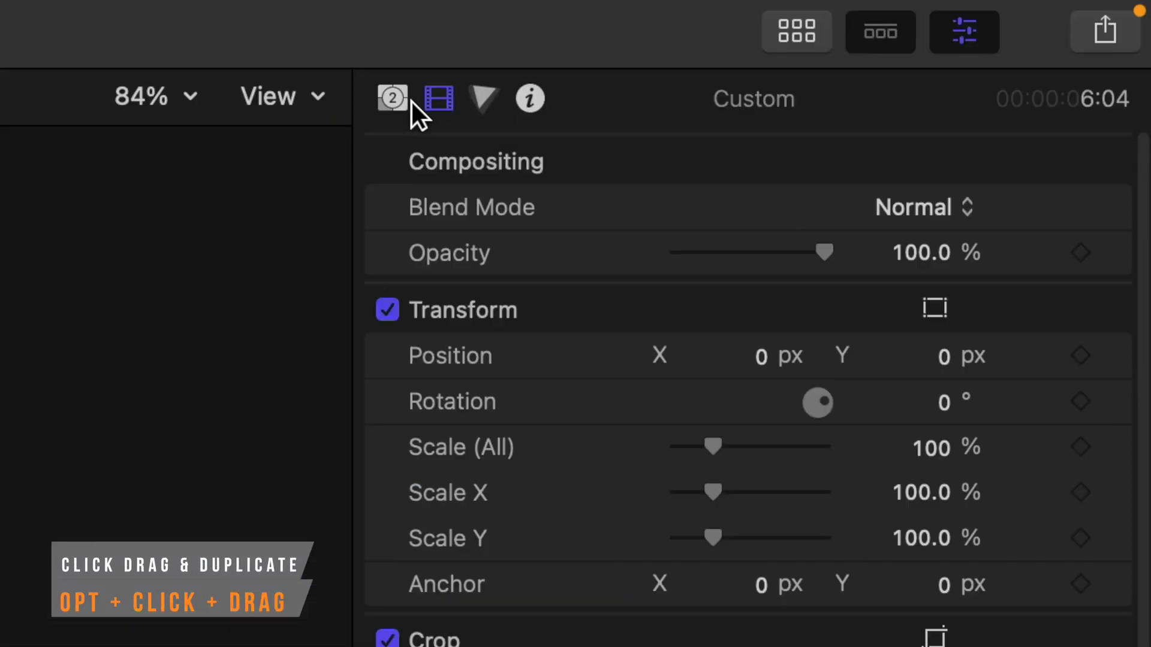
click(394, 99)
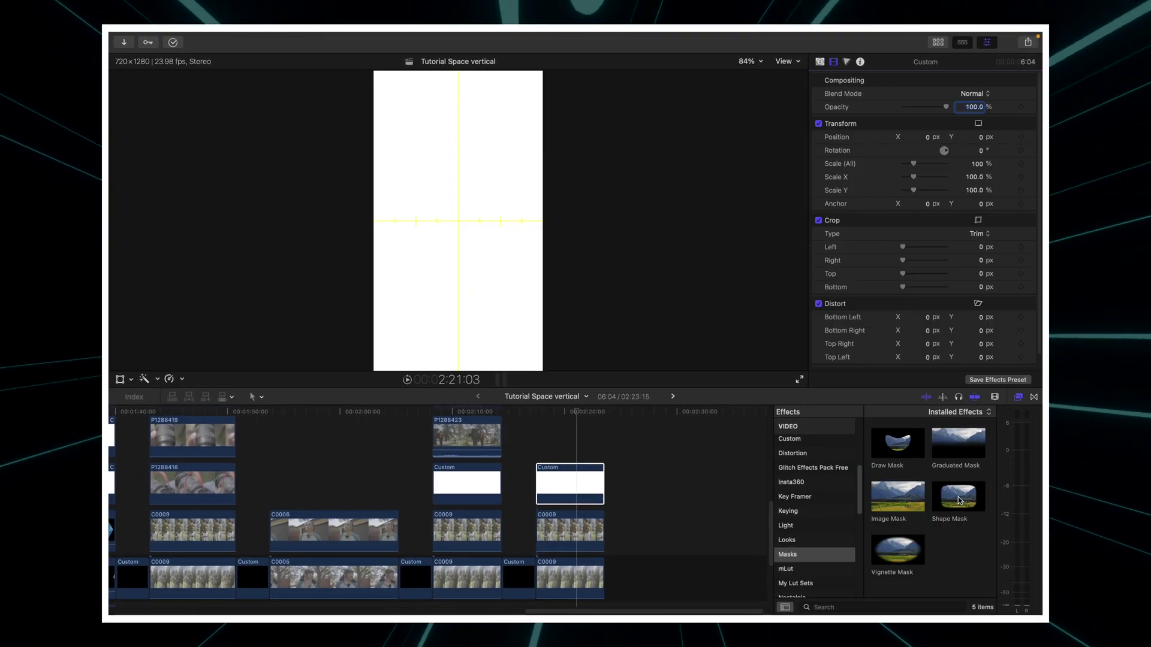
Apply a Shape Mask to the white solid, remove its feathering and rounded corners, and narrow it into a thin strip.
drag(961, 506, 569, 487)
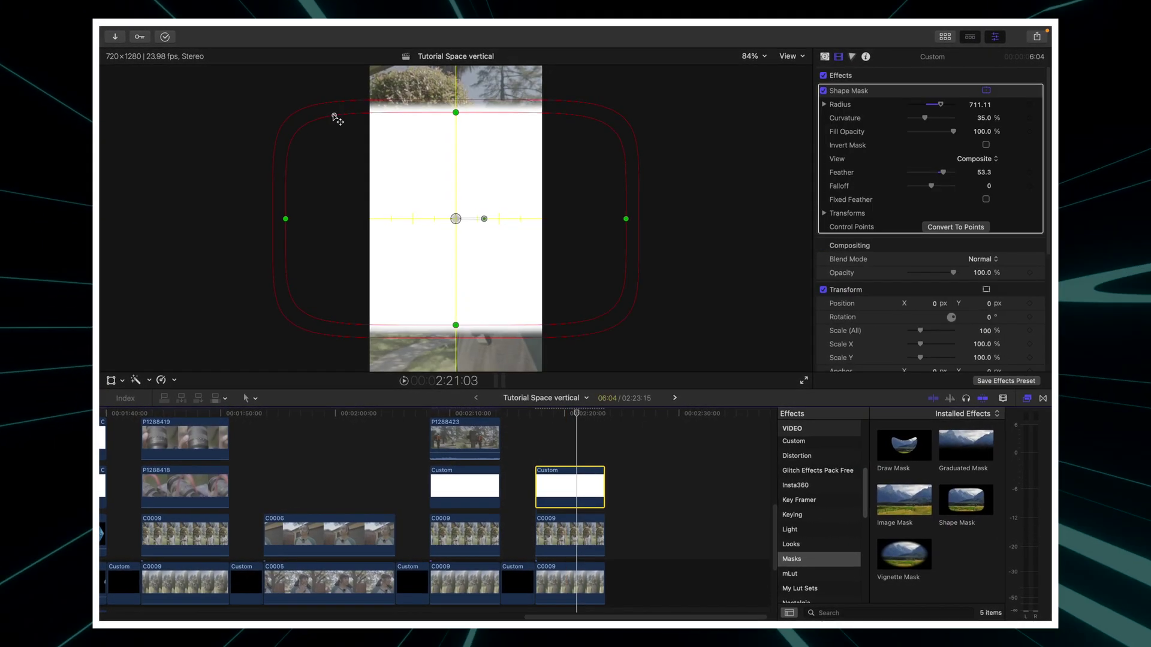
drag(988, 173, 912, 174)
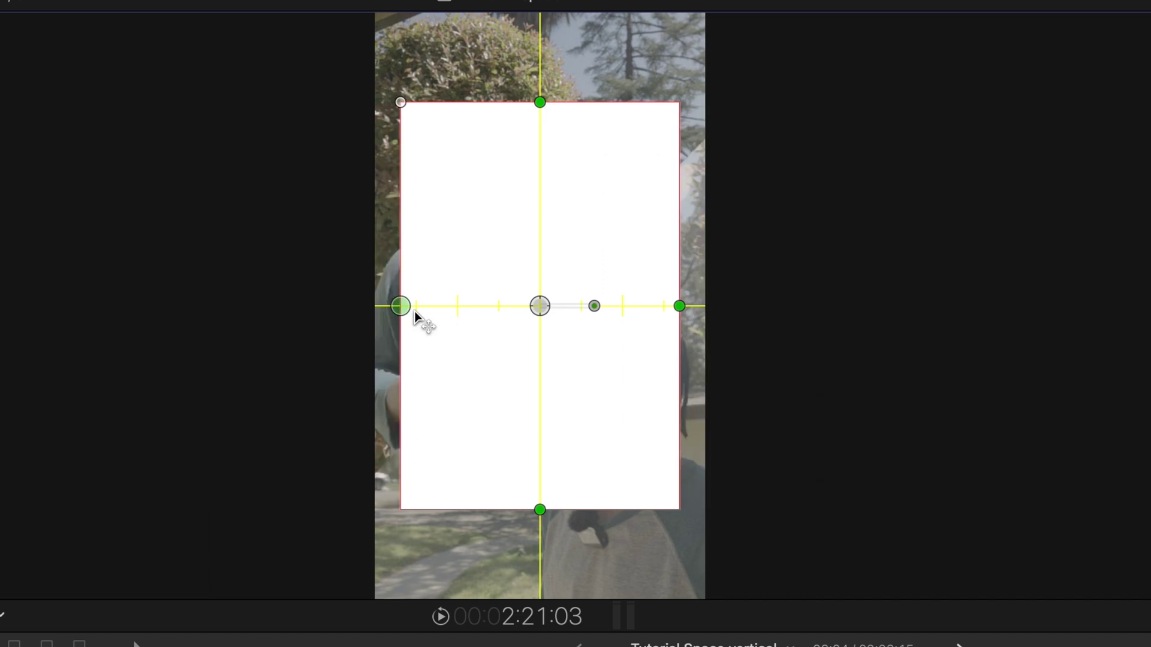
drag(415, 311, 535, 333)
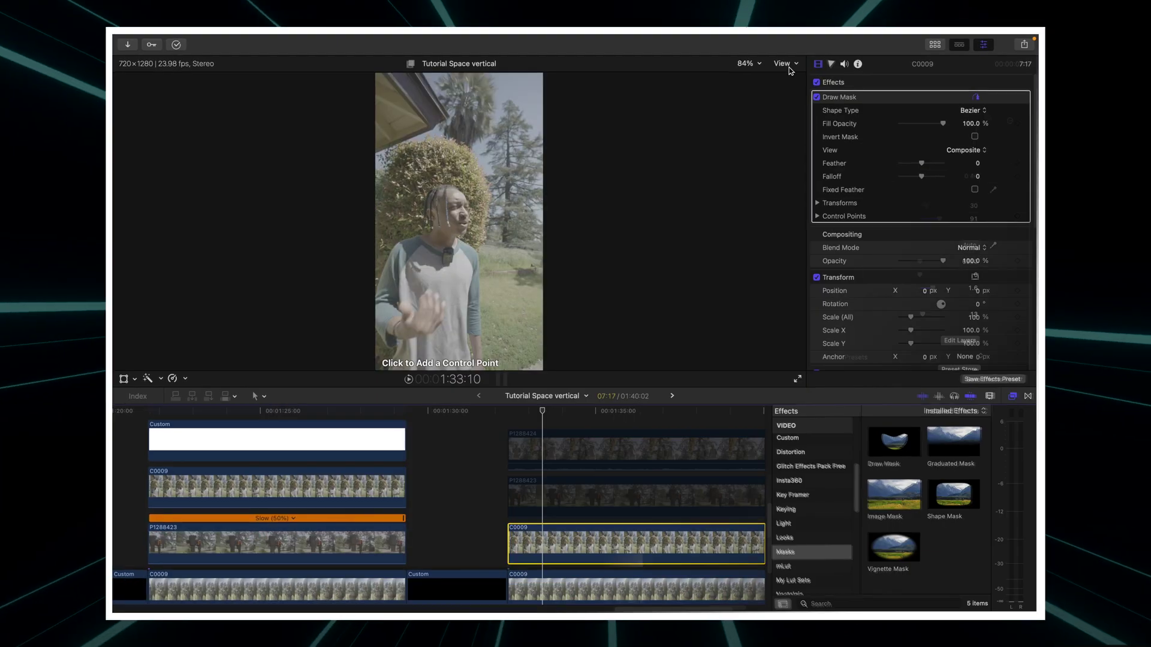
Show the Horizon overlay in the viewer.
click(784, 65)
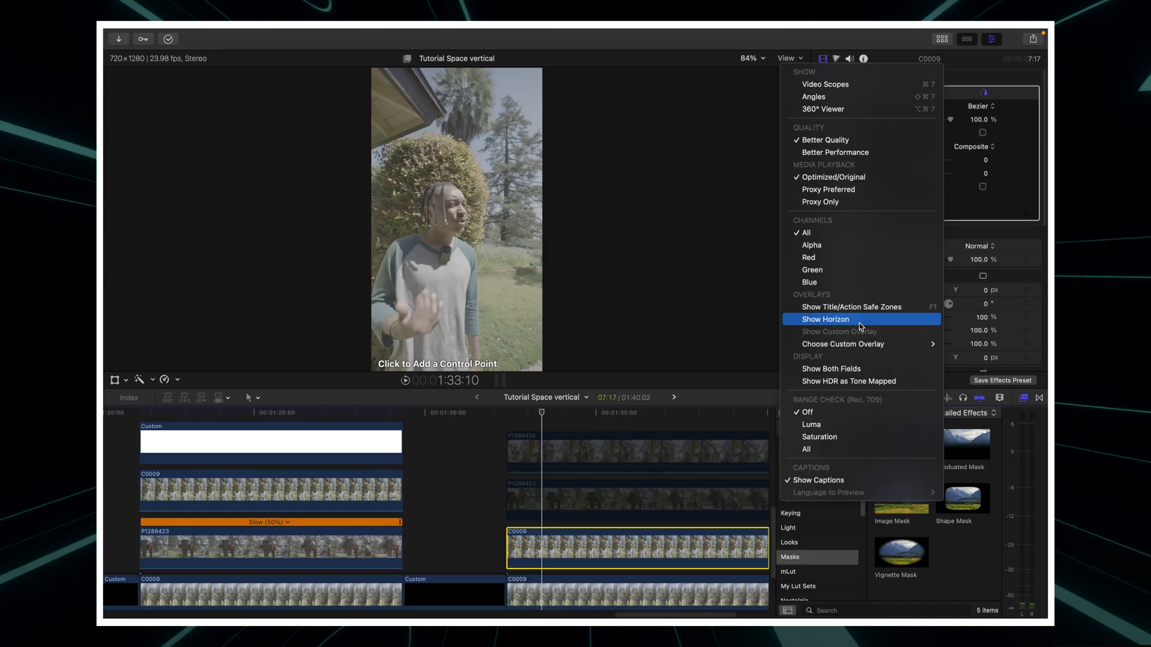
click(859, 321)
Connect a 4K 23.98fps NTSC adjustment layer at the clips' start, rename it "mask", and place it directly above the upper C0009 clip.
click(499, 420)
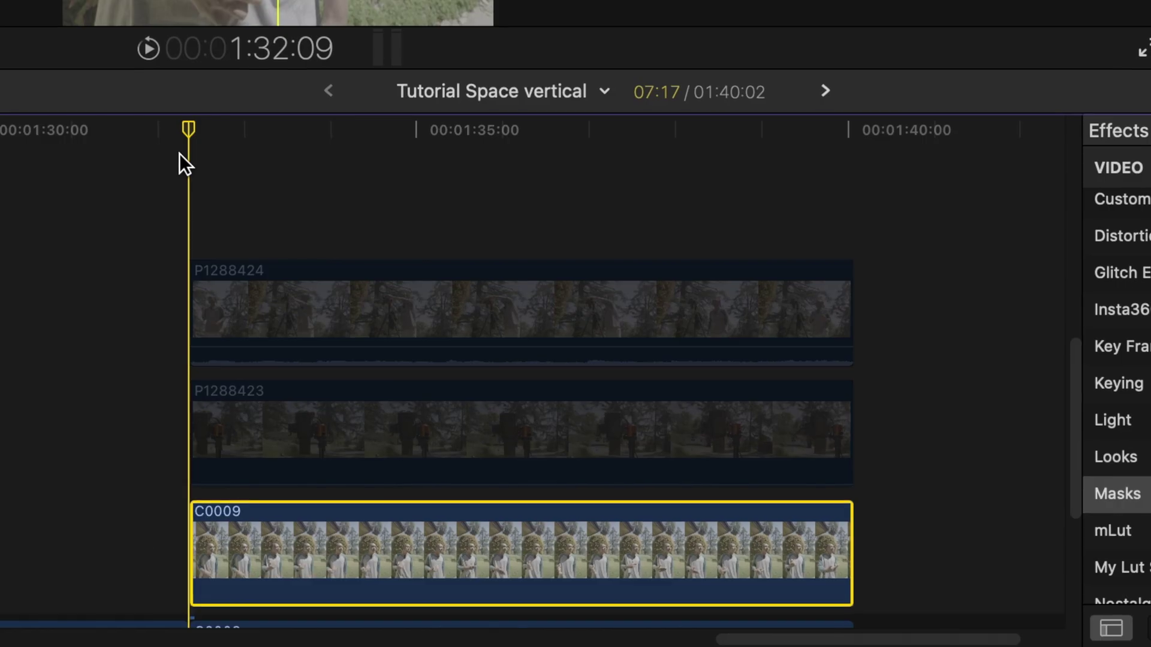
key(q)
right_click(560, 263)
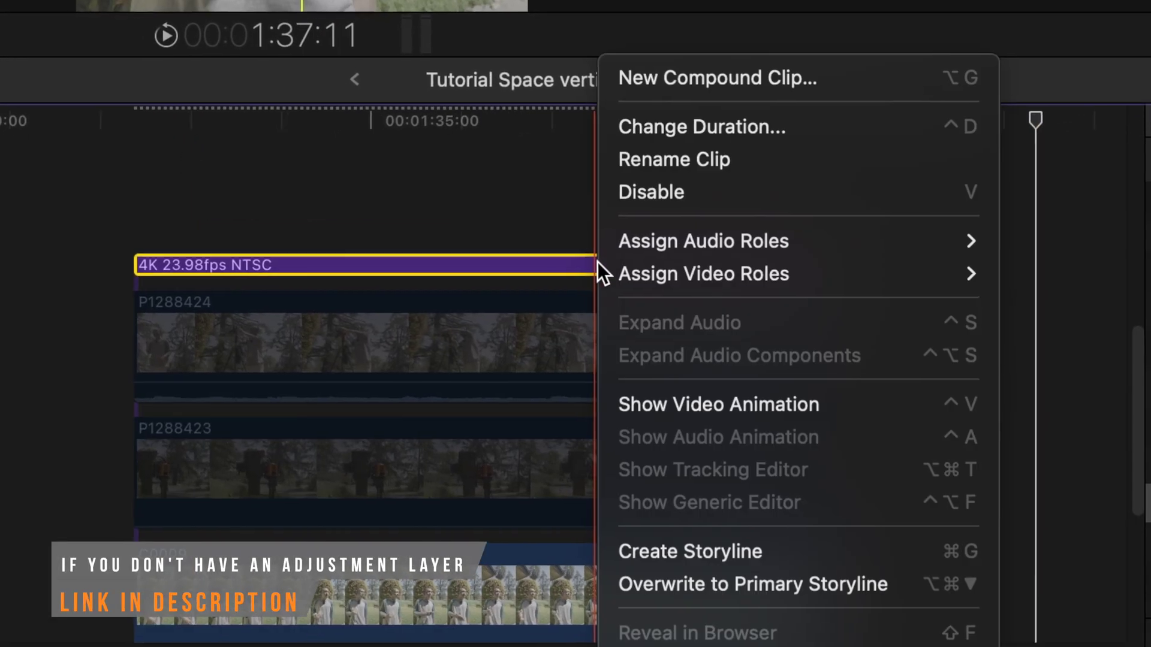
click(641, 161)
text(mask)
drag(444, 420, 441, 515)
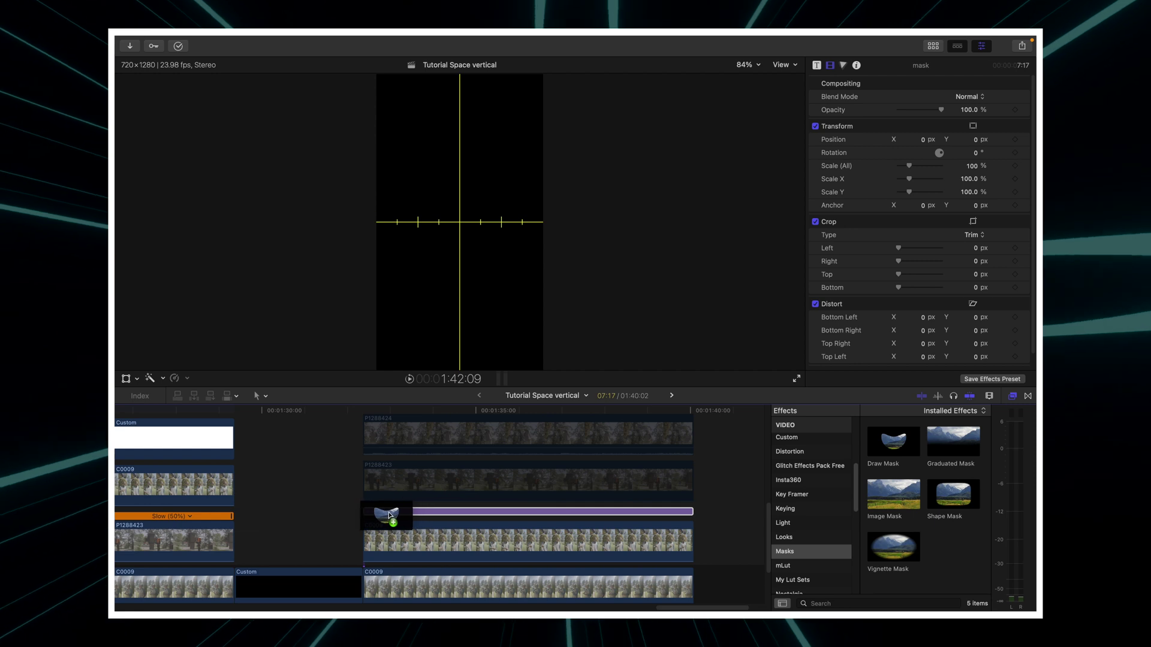
Apply a Draw Mask to the adjustment layer and draw a triangle joining the frame's top-left corner, center and bottom-left corner.
drag(390, 514, 389, 514)
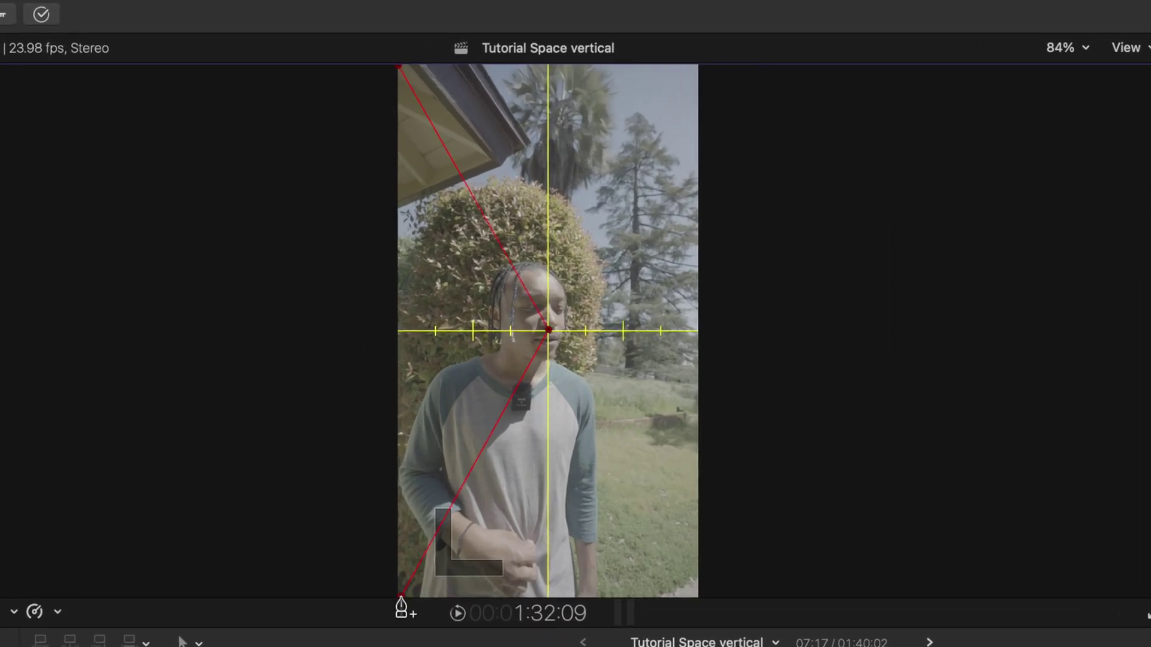
click(398, 67)
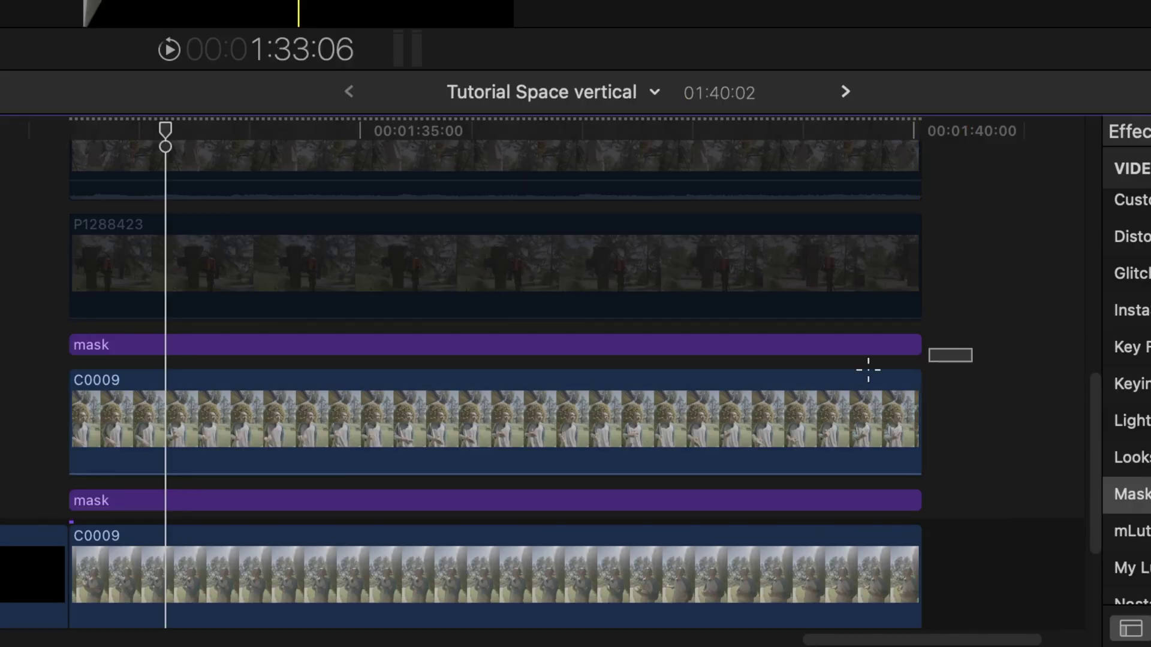
Combine the upper mask layer and its C0009 clip into a compound clip named "left".
drag(868, 370, 675, 434)
key(alt+g)
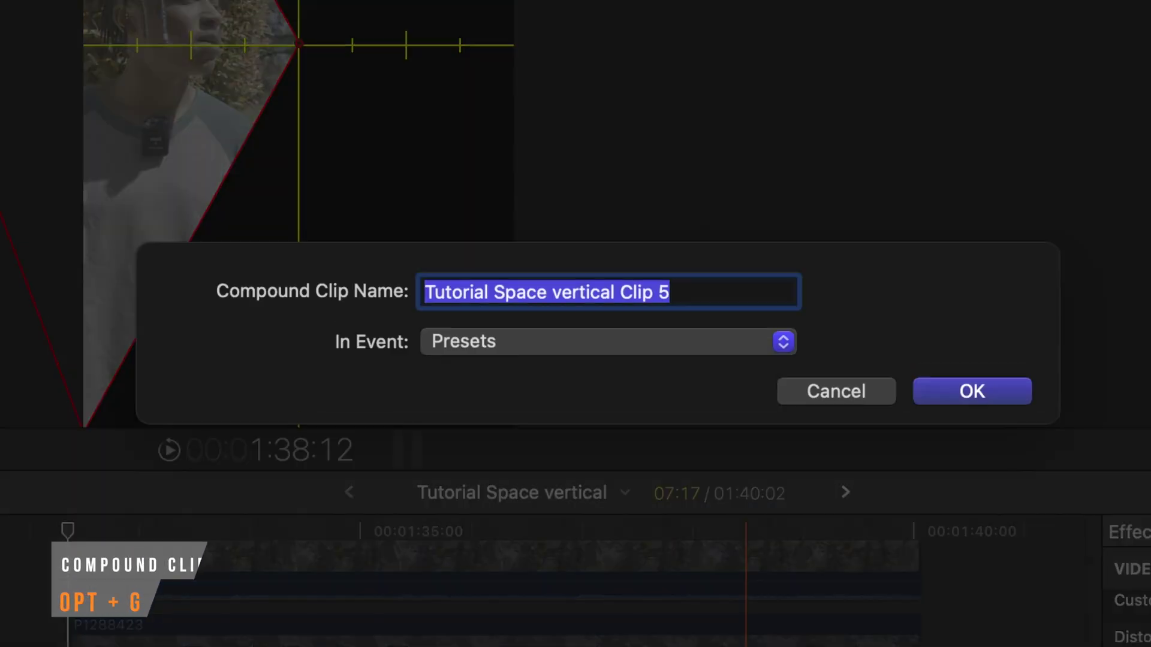
text(left)
key(Return)
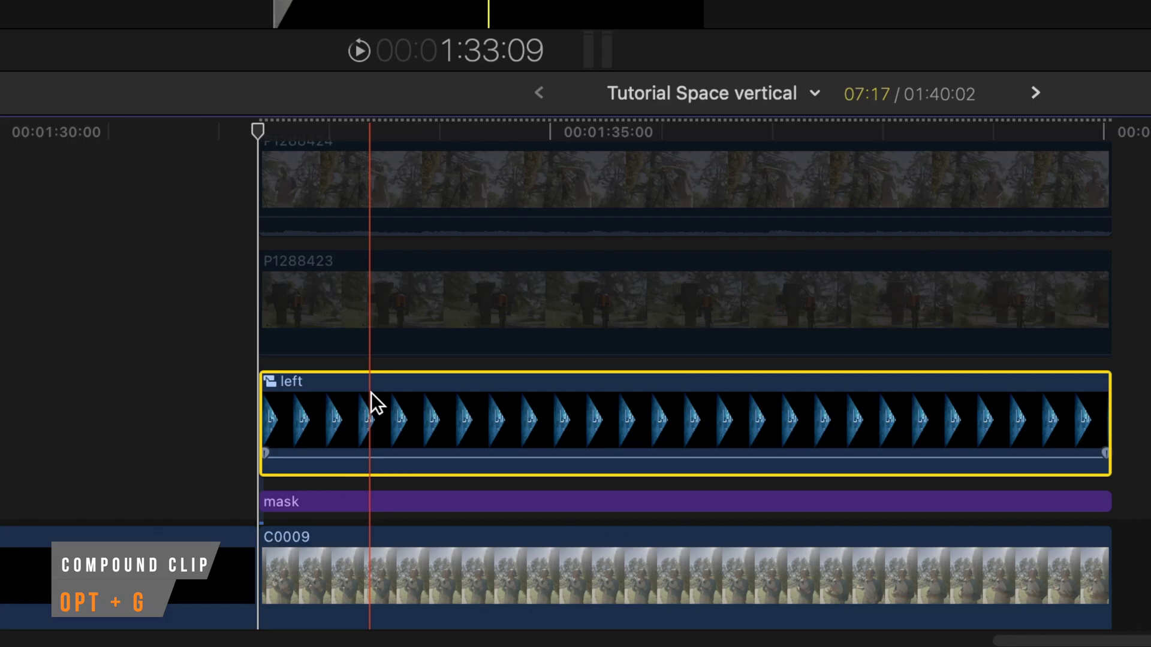
Reshape the lower mask layer's Draw Mask to cover the triangle between the frame's center and its two right corners.
click(533, 502)
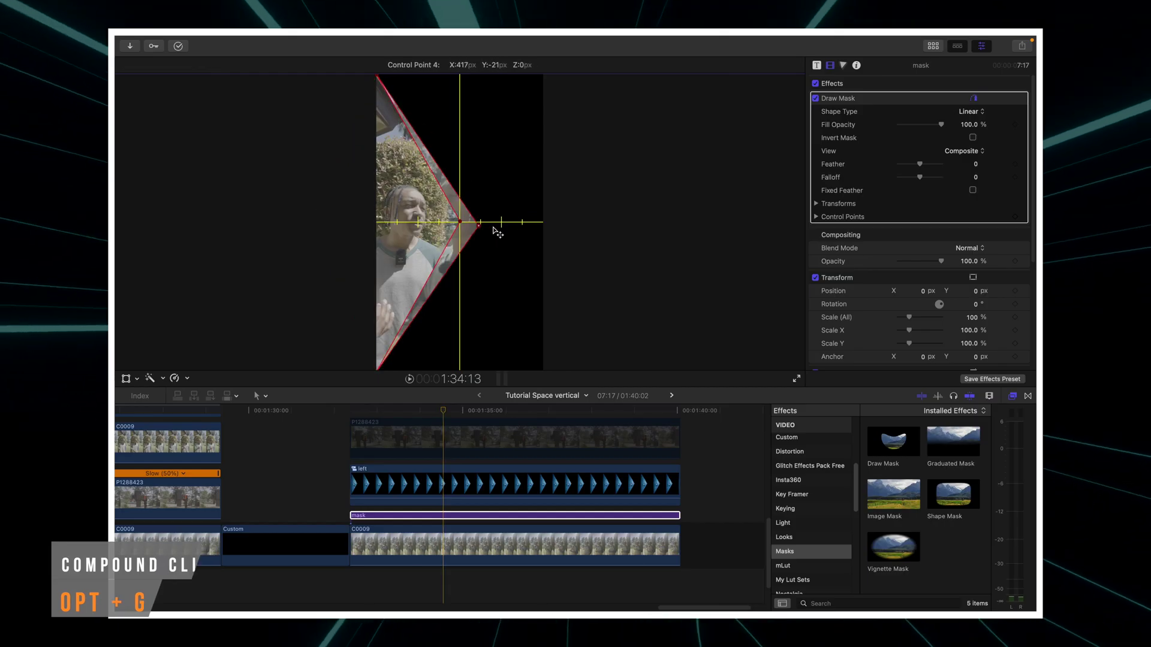
drag(494, 229, 564, 225)
drag(378, 78, 542, 75)
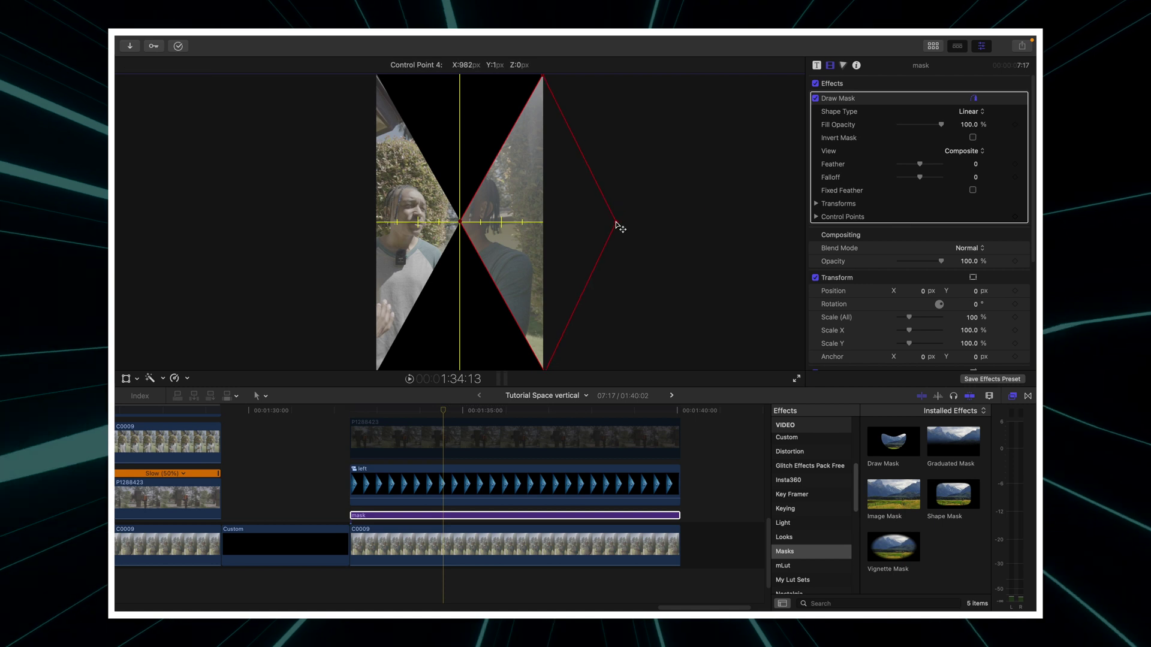
Combine the lower mask layer and its C0009 clip into a compound clip named "right".
click(662, 546)
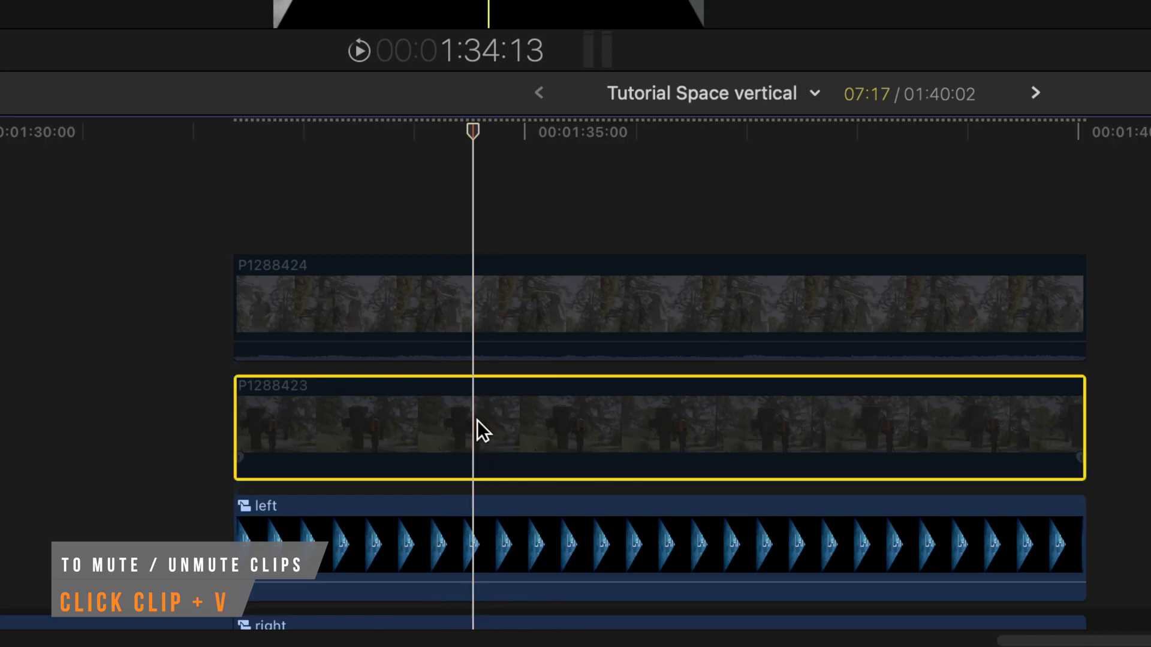
Enable the P1288423 clip and place it beneath the "left" and "right" compound clips.
key(v)
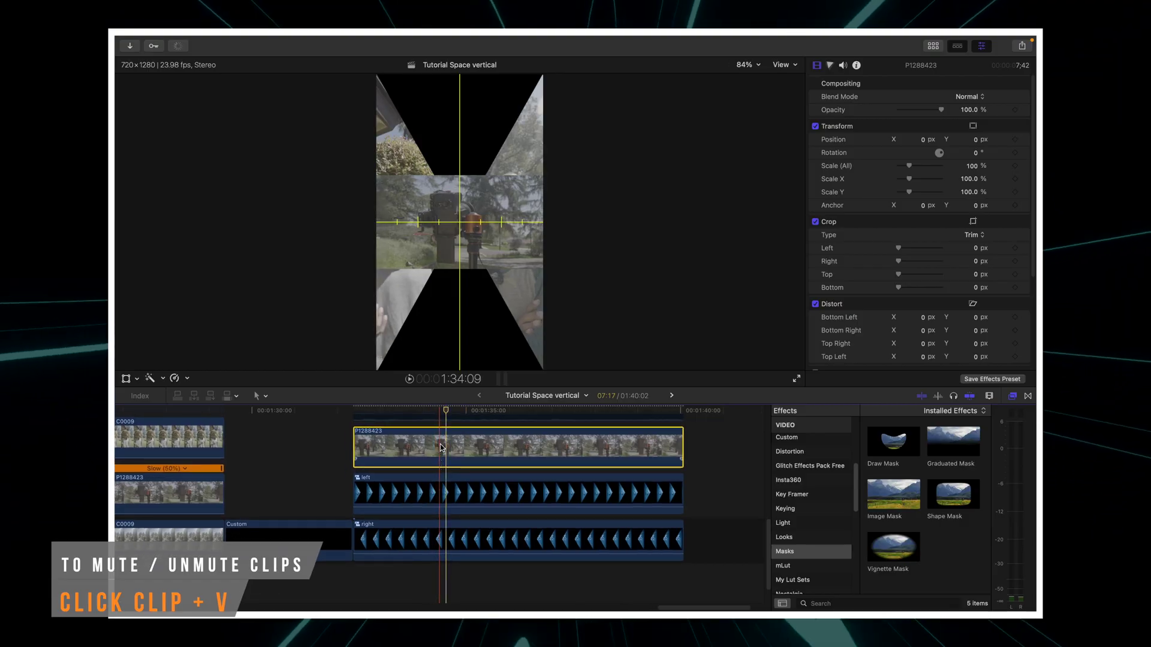
drag(441, 455, 443, 567)
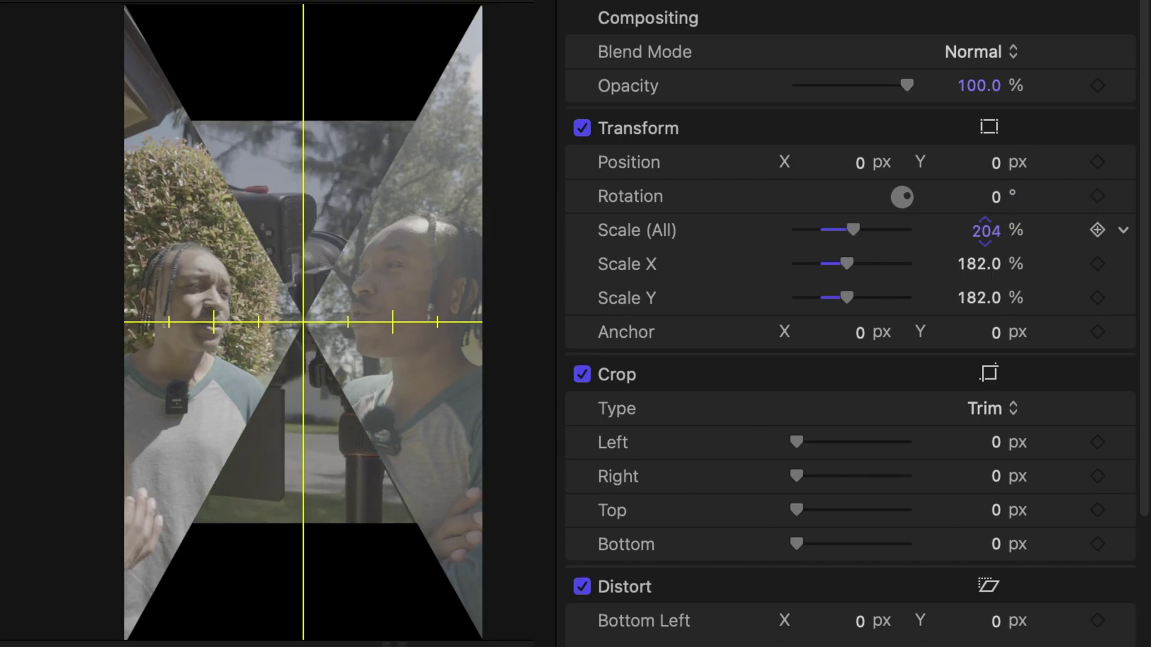
Enlarge the P1288423 clip and raise it to Y 274 px so it fills the upper triangle between the compound clips.
drag(986, 231, 986, 179)
drag(979, 164, 980, 60)
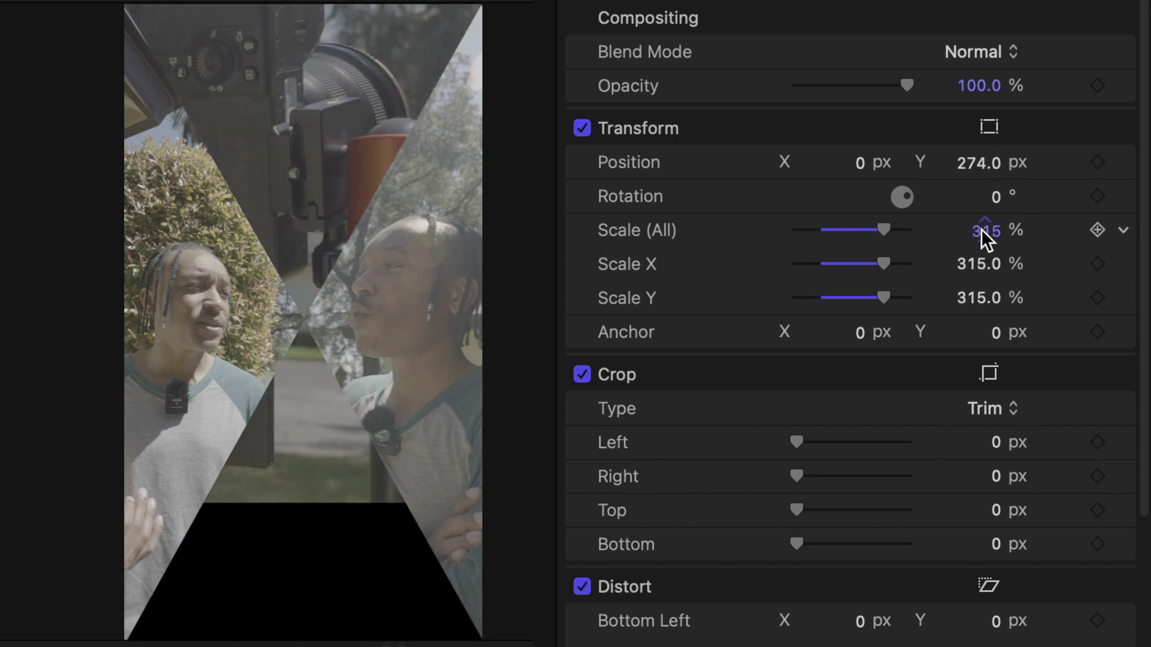
drag(981, 233, 980, 311)
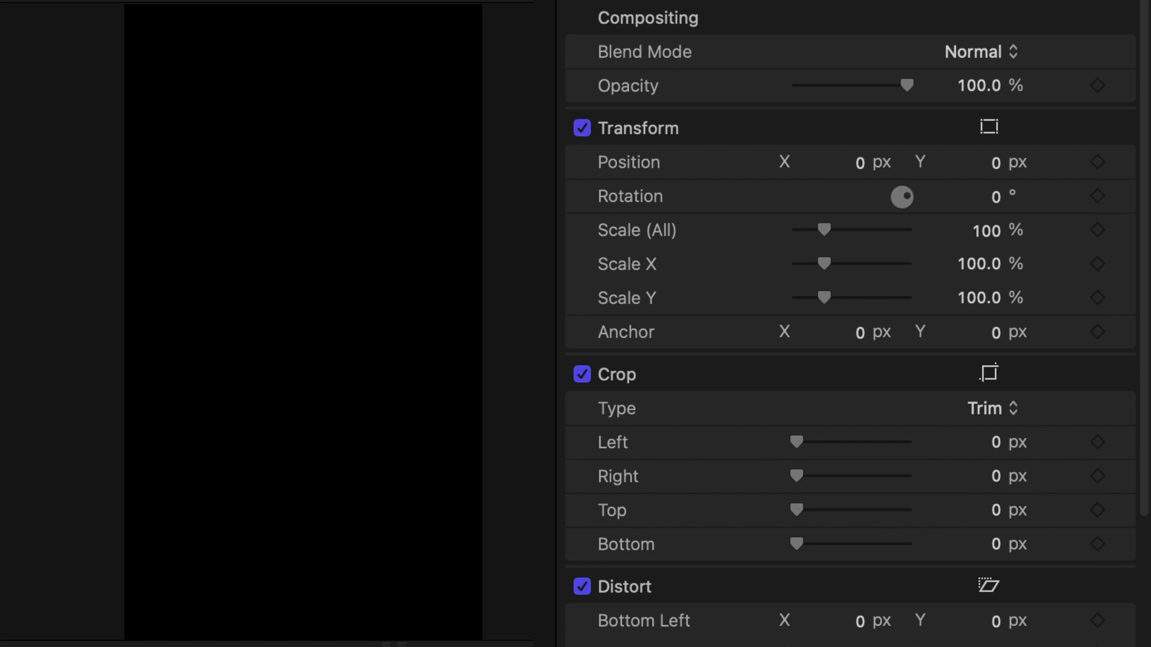
Scale the P1288424 clip to 159% and position it vertically and horizontally to fill the lower triangle of the frame.
drag(999, 162, 998, 204)
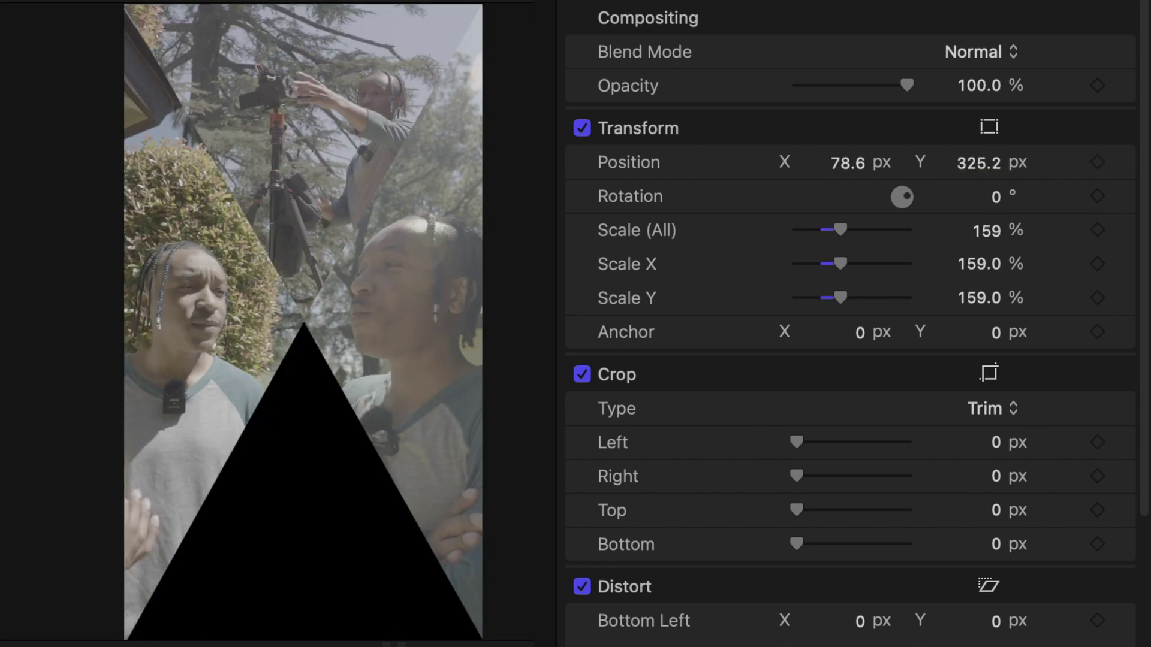
drag(983, 163, 983, 198)
drag(848, 162, 846, 157)
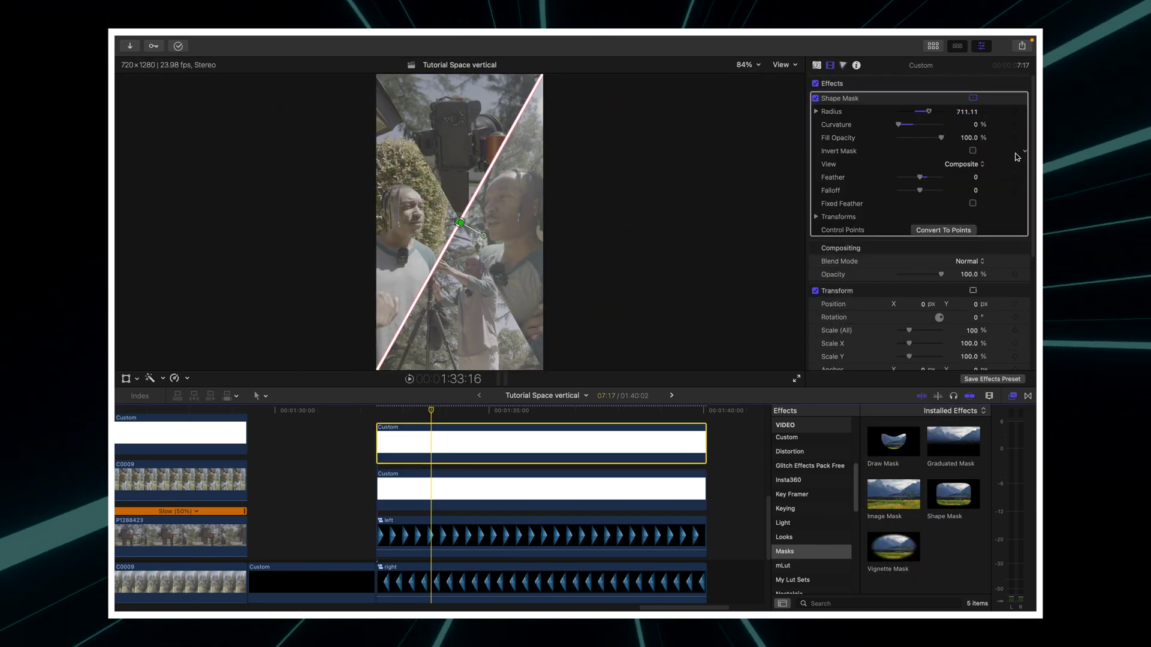
Rotate the uppermost white solid's Shape Mask to about 25.8° so its line runs from the frame's top-left toward the bottom-right.
drag(971, 243, 969, 242)
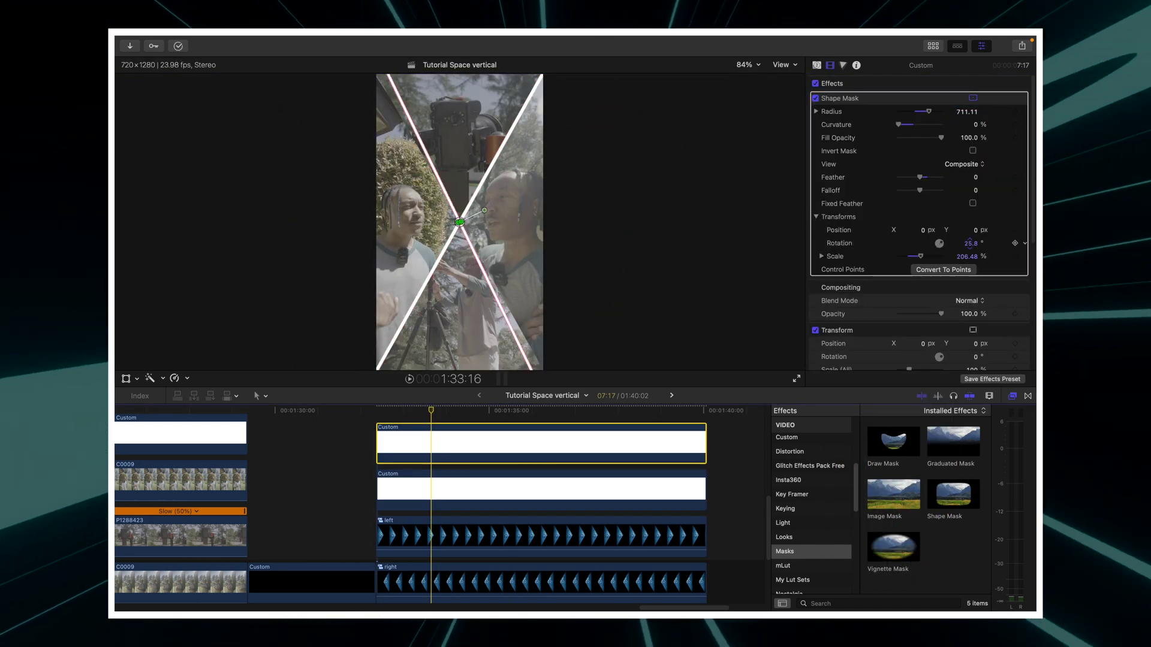